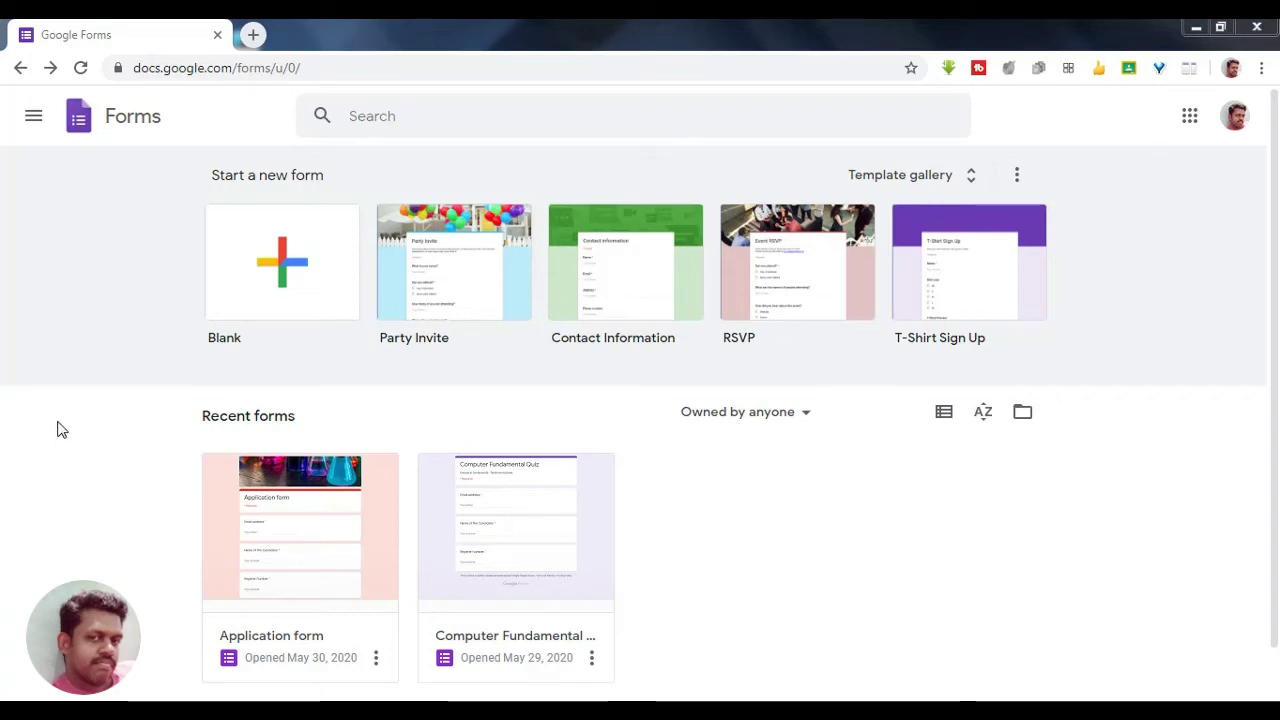
Open the recent Application form, bring up its send options, and include the form in the email
{"action": "left_click", "coordinate": [220, 533]}
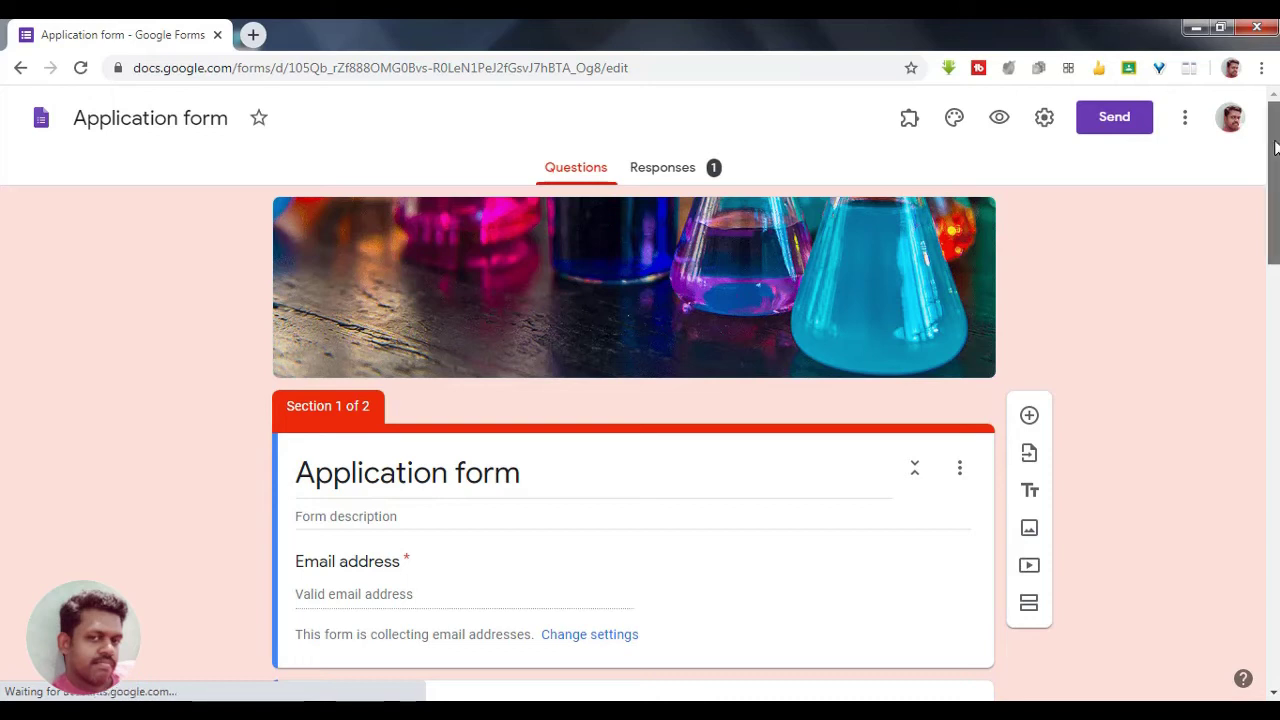
{"action": "left_click_drag", "start_coordinate": [1276, 147], "coordinate": [1266, 182]}
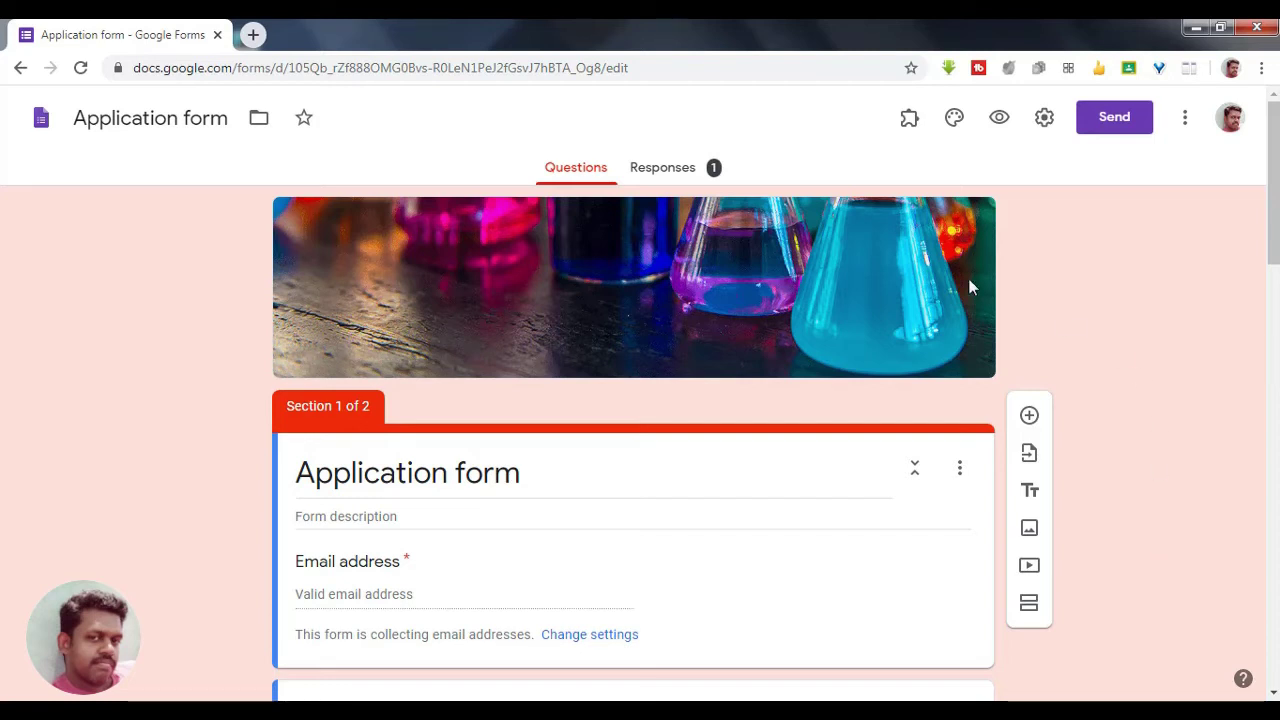
{"action": "left_click", "coordinate": [1115, 137]}
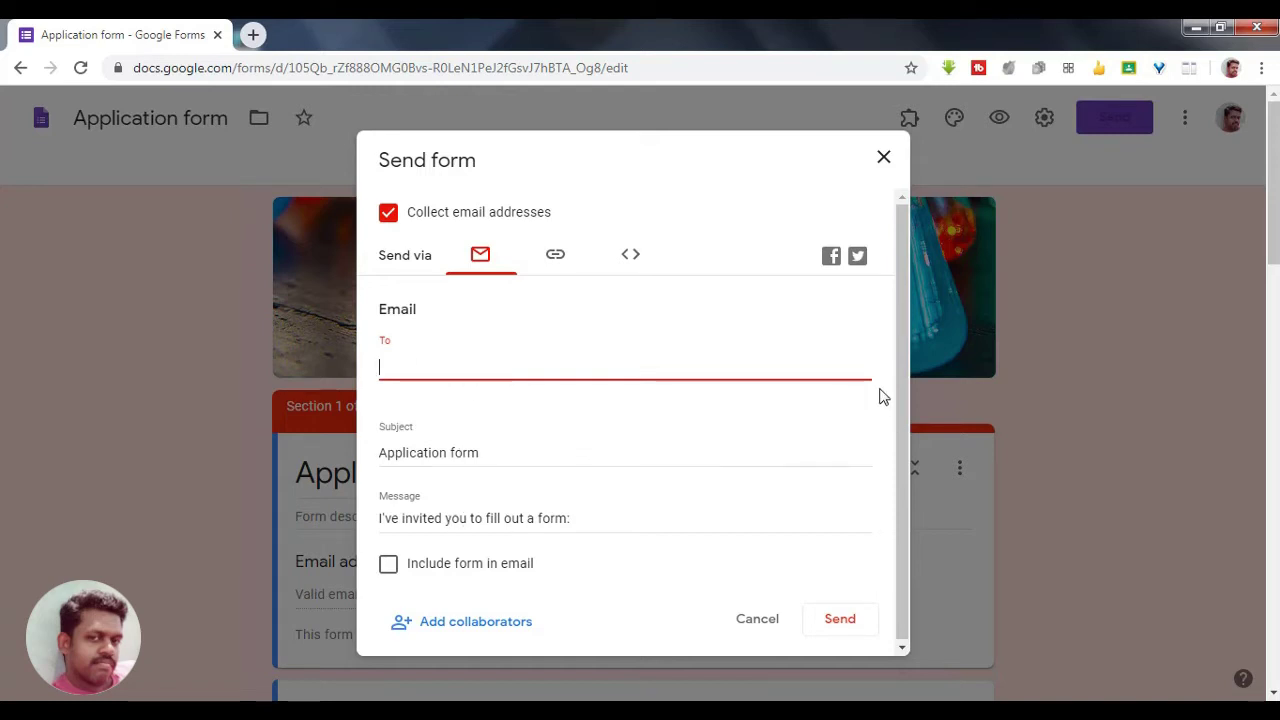
{"action": "left_click", "coordinate": [906, 429]}
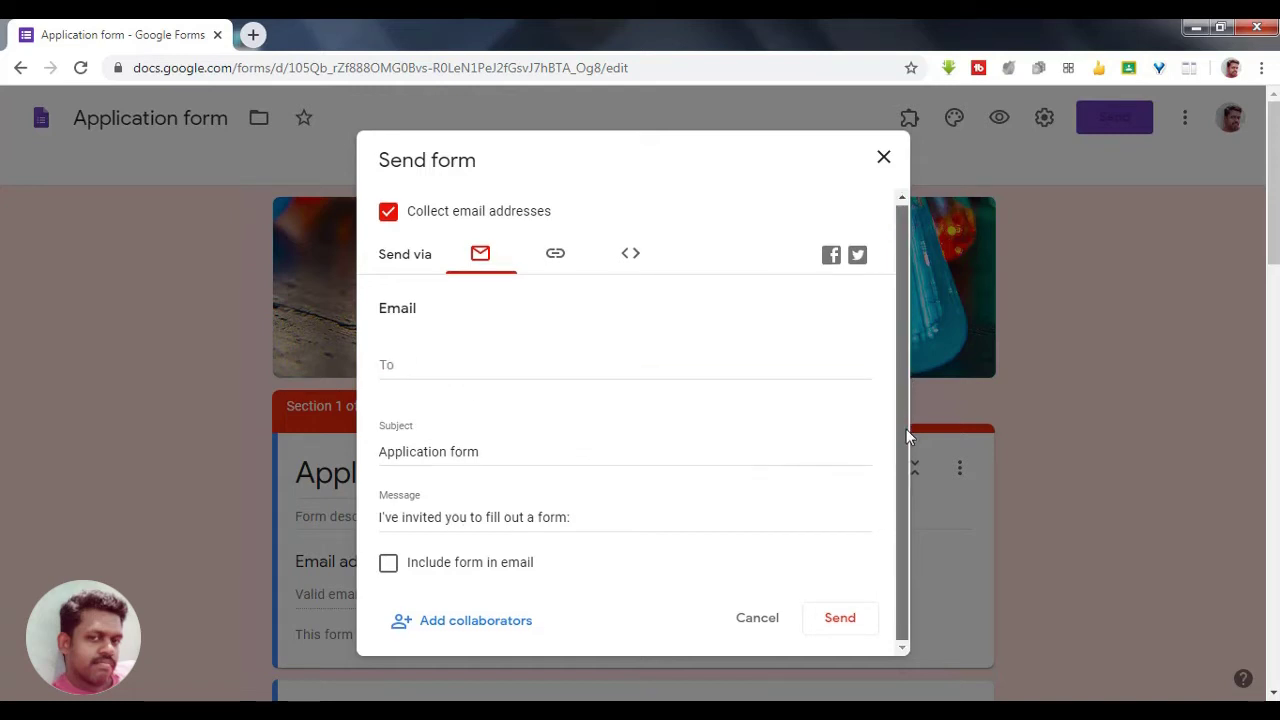
{"action": "left_click", "coordinate": [389, 572]}
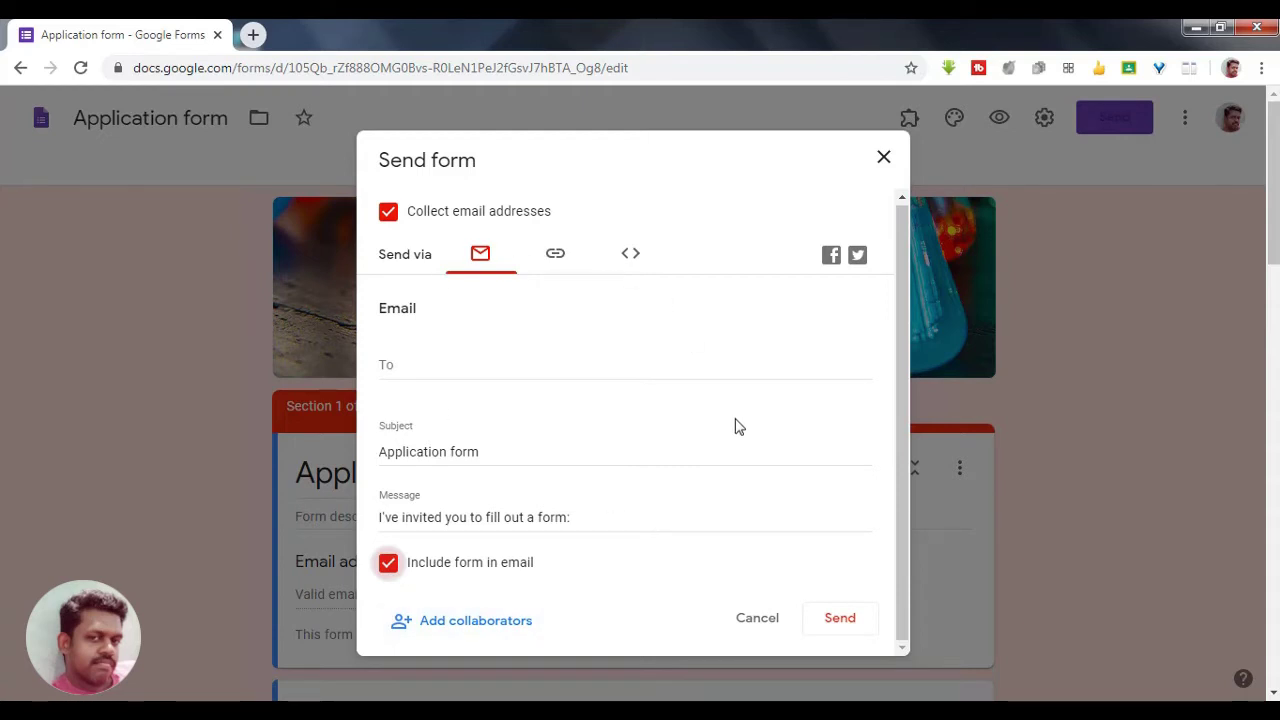
View the form's Facebook and Twitter sharing pages and close them without posting
{"action": "left_click", "coordinate": [833, 262]}
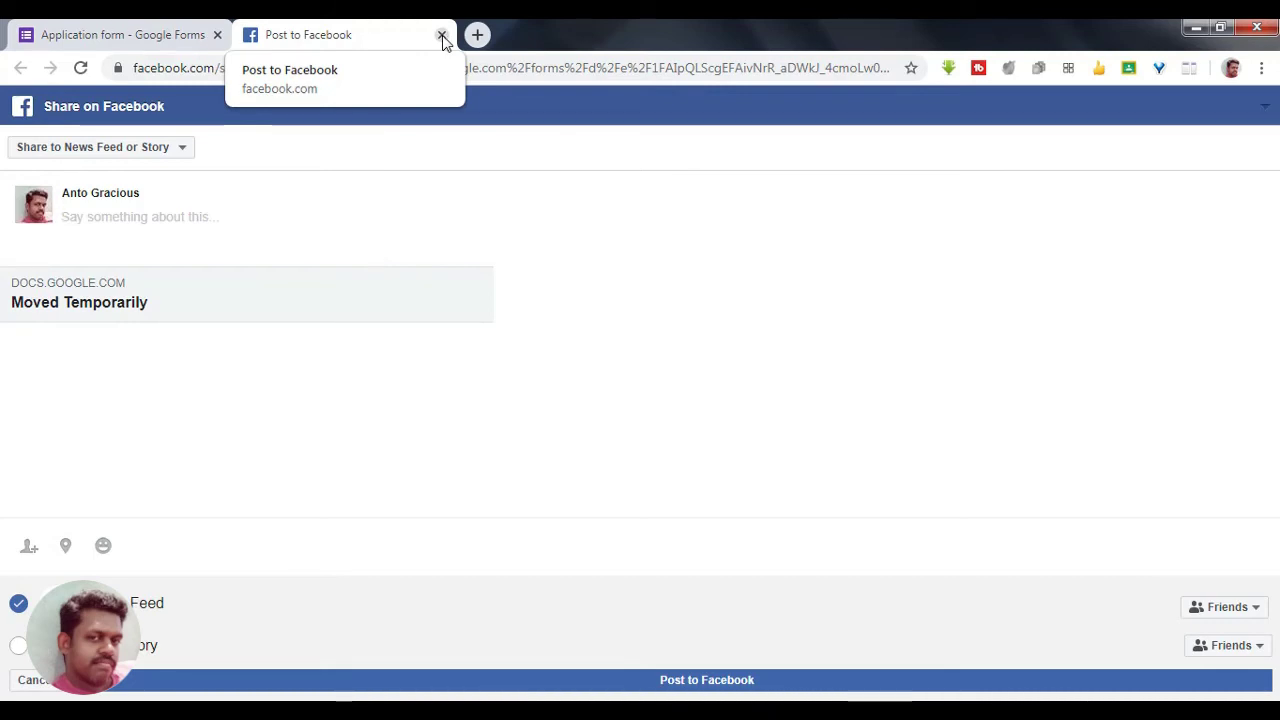
{"action": "left_click", "coordinate": [442, 37]}
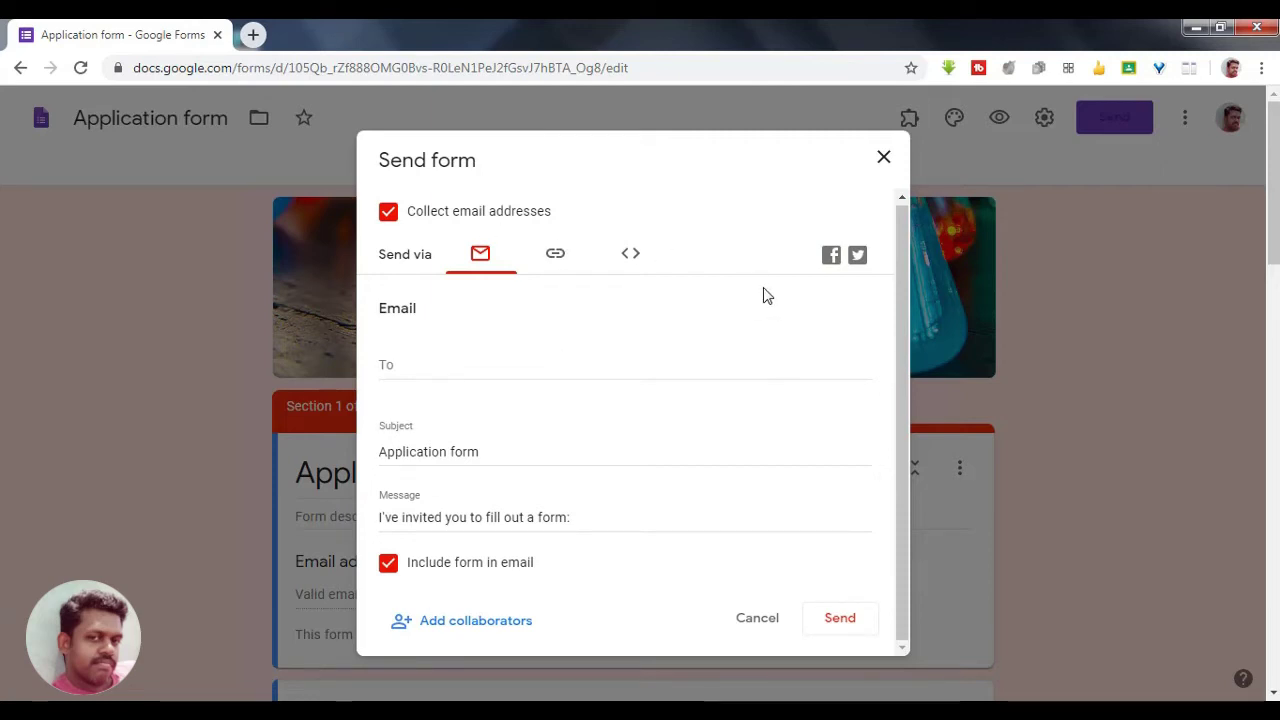
{"action": "left_click", "coordinate": [831, 262]}
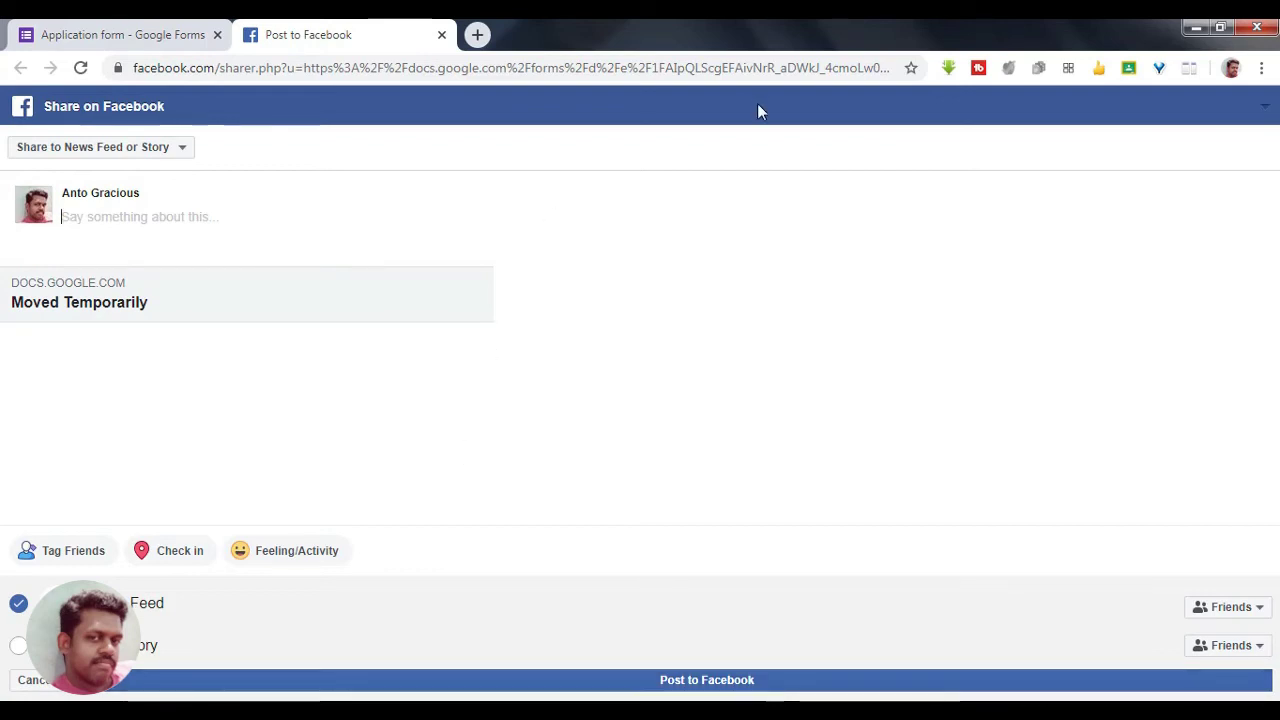
{"action": "left_click", "coordinate": [83, 229]}
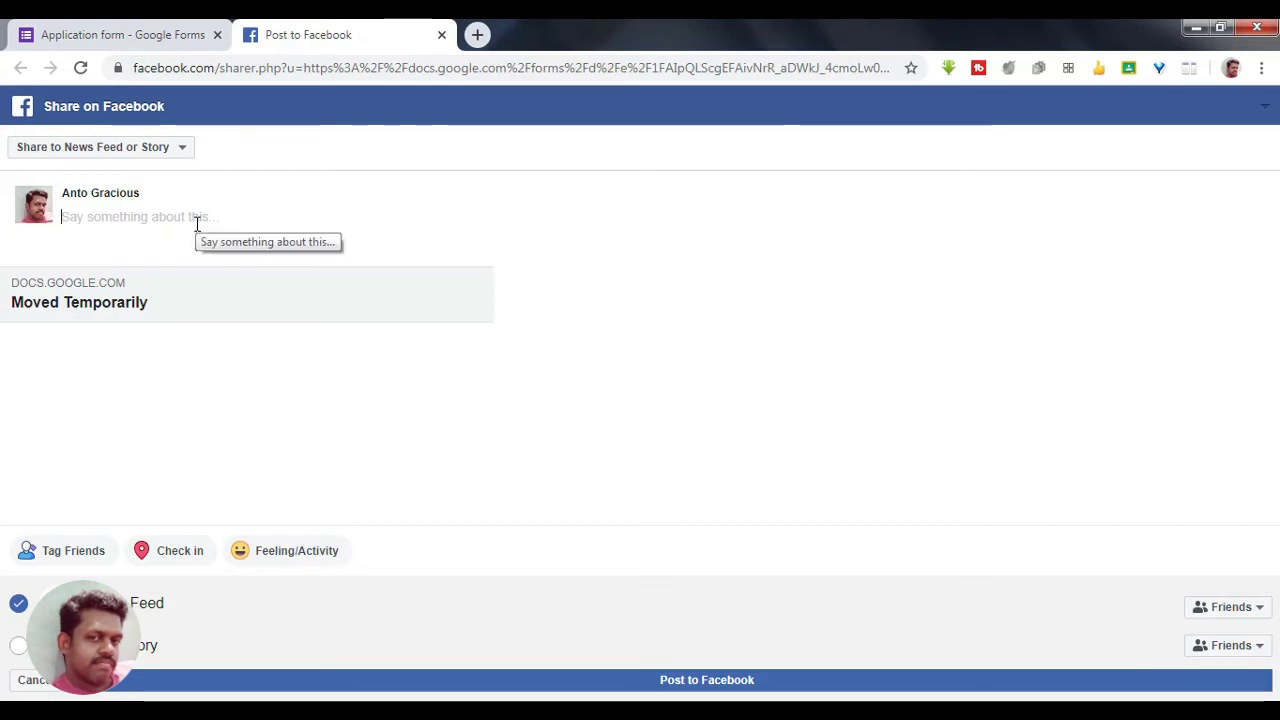
{"action": "left_click", "coordinate": [441, 35]}
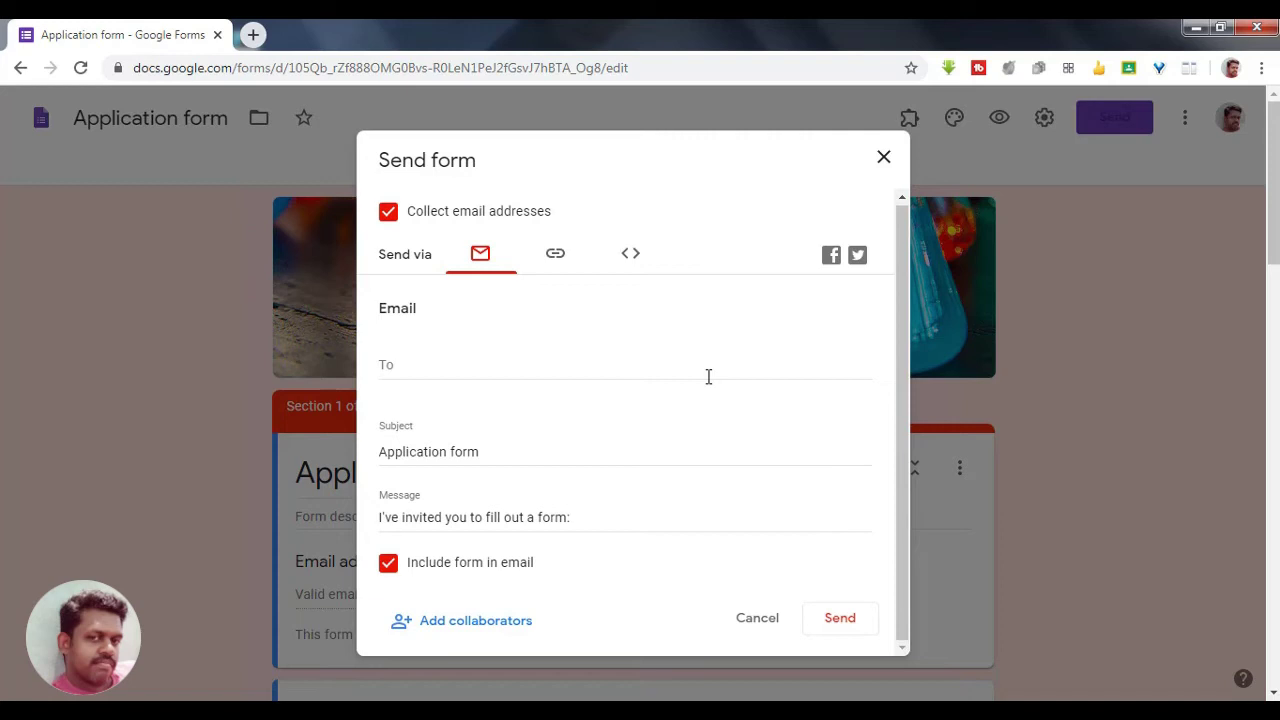
{"action": "left_click", "coordinate": [858, 257]}
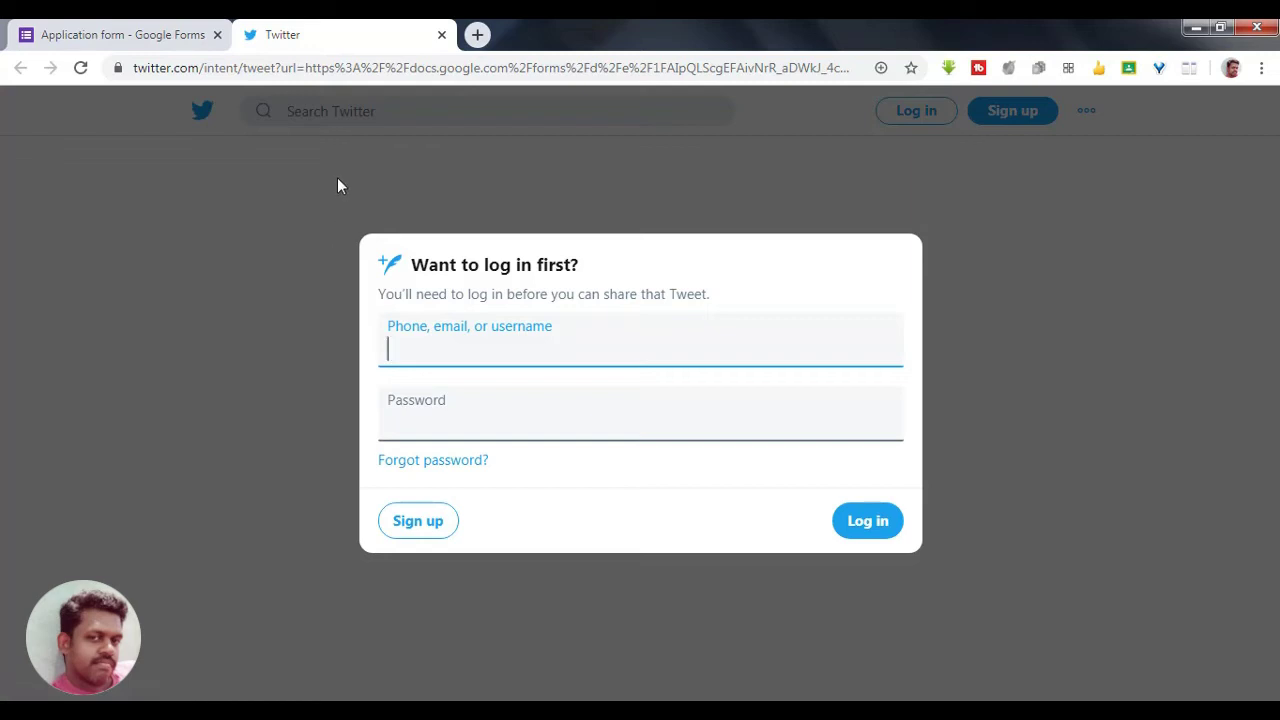
{"action": "left_click", "coordinate": [441, 34]}
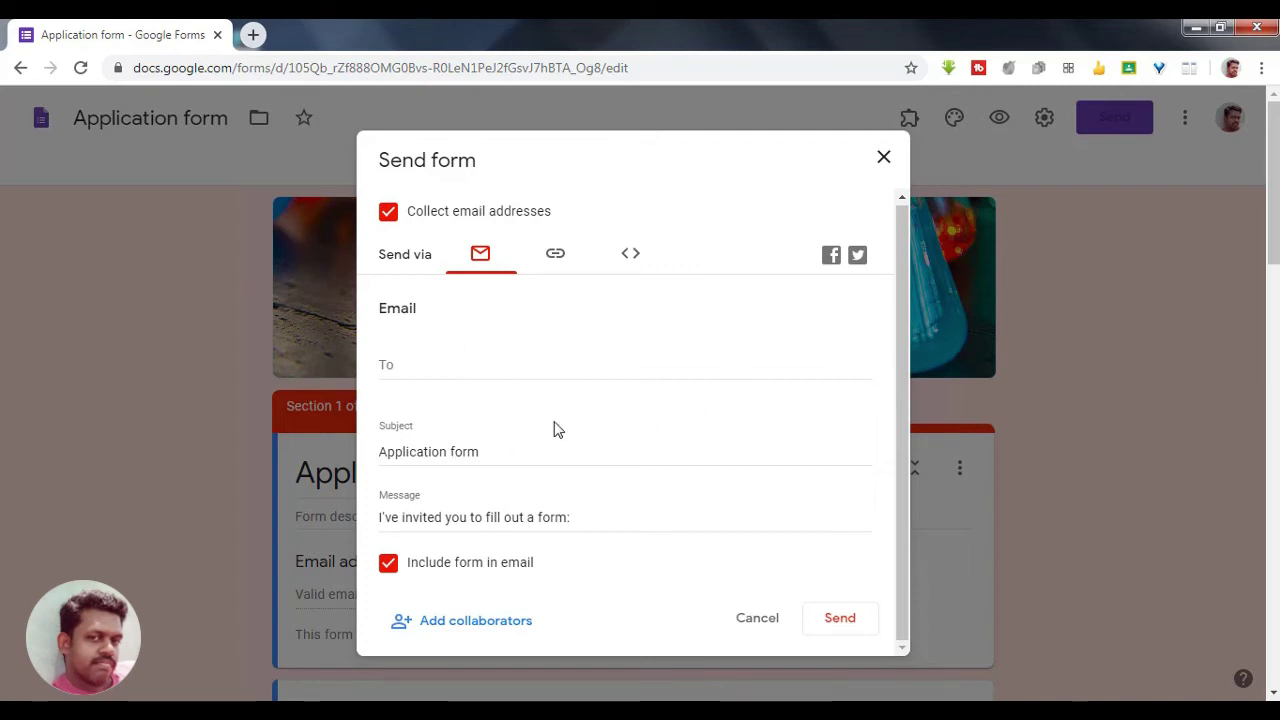
Choose to send the form by link, shorten its URL, and copy the link
{"action": "left_click", "coordinate": [555, 256]}
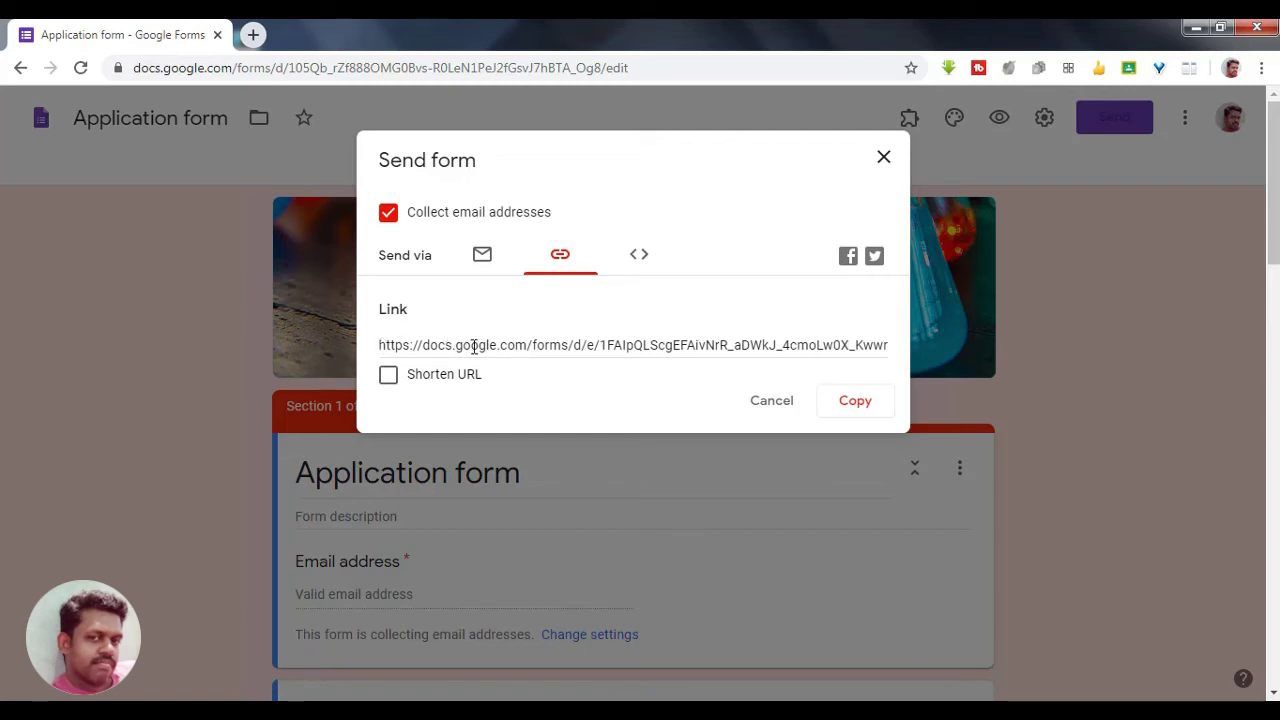
{"action": "left_click", "coordinate": [388, 388]}
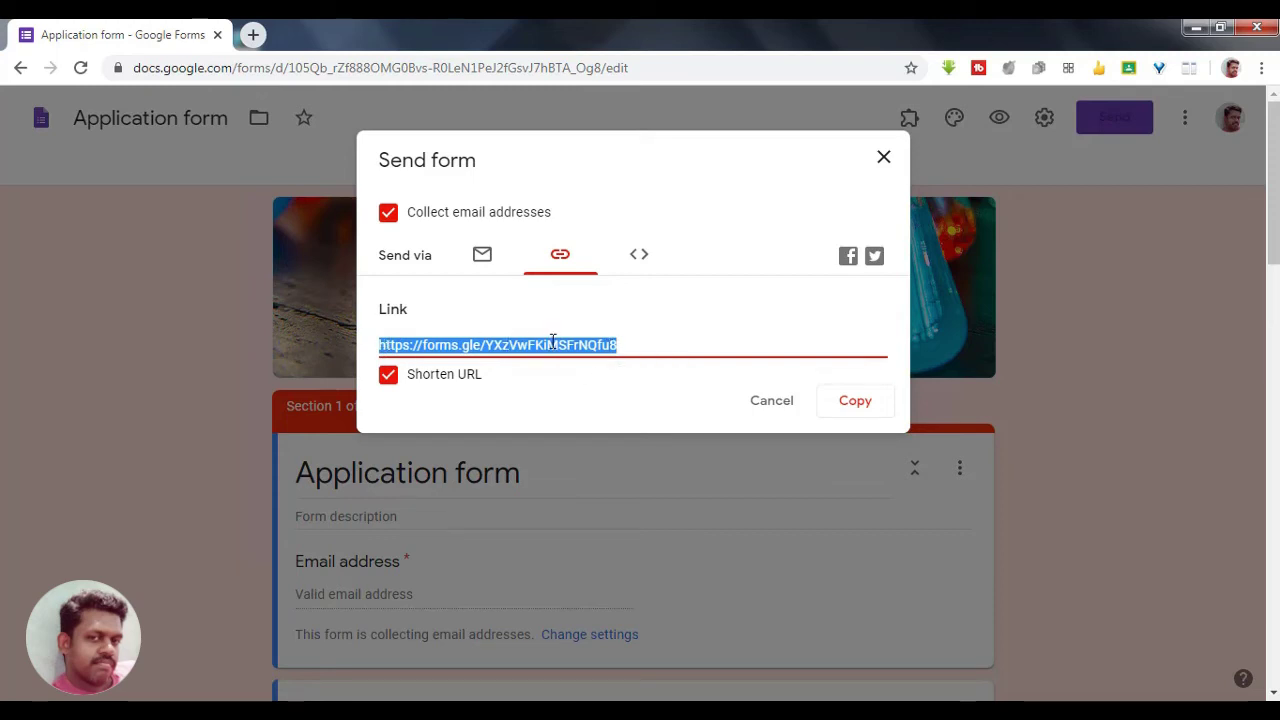
{"action": "left_click", "coordinate": [866, 412]}
View the Facebook share page offered alongside the shortened link and close it without posting
{"action": "left_click", "coordinate": [849, 260]}
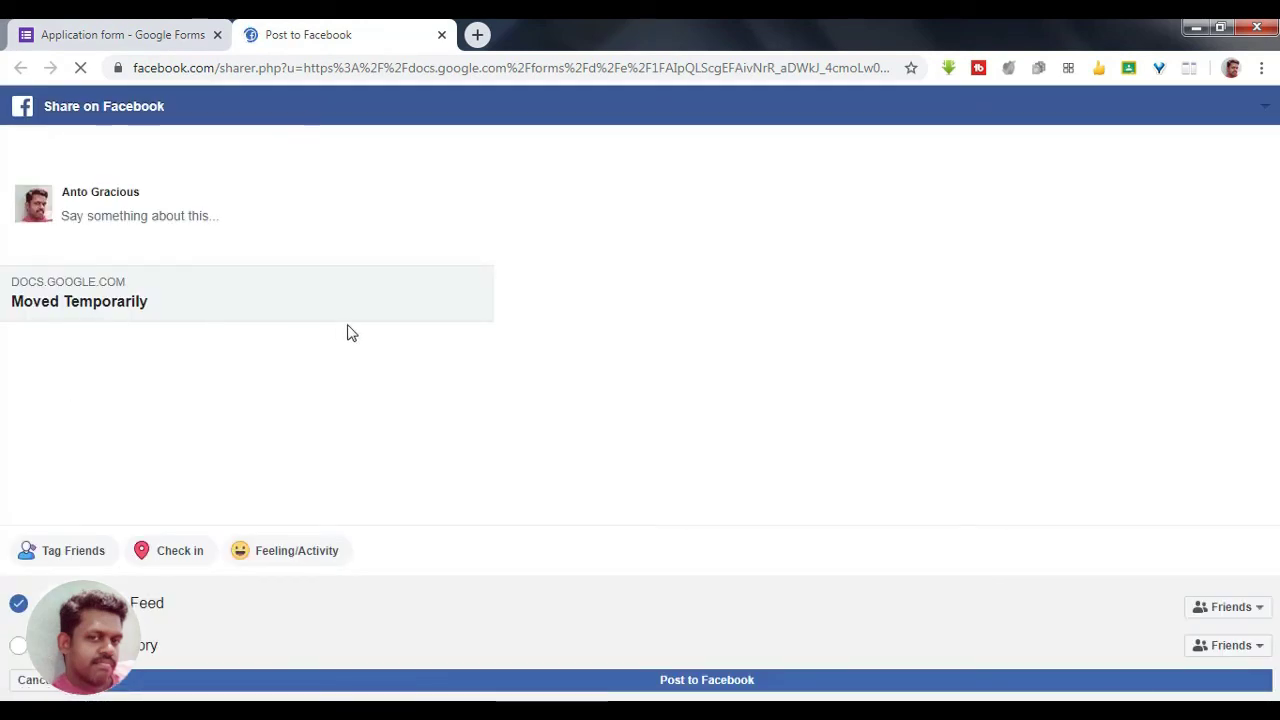
{"action": "left_click", "coordinate": [441, 35]}
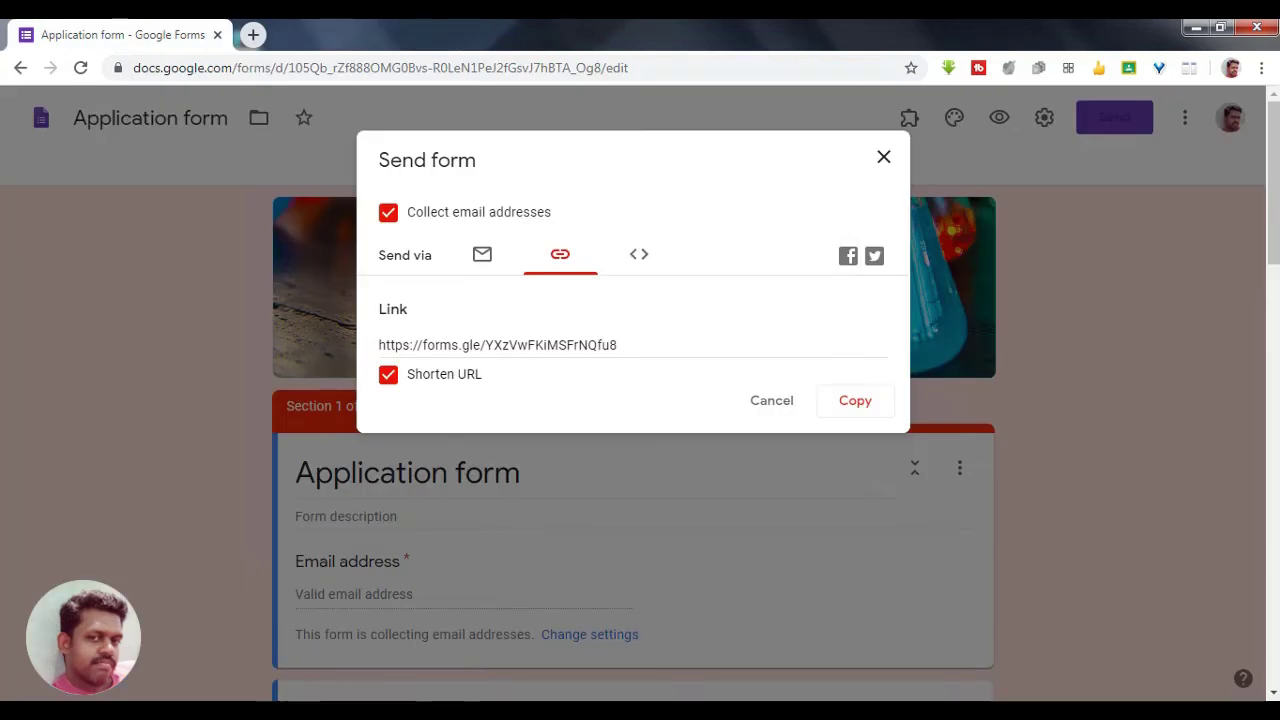
Switch to the Facebook page, publish a post containing the copied form link, and return to Google Forms
{"action": "mouse_move", "coordinate": [224, 712]}
{"action": "left_click", "coordinate": [308, 603]}
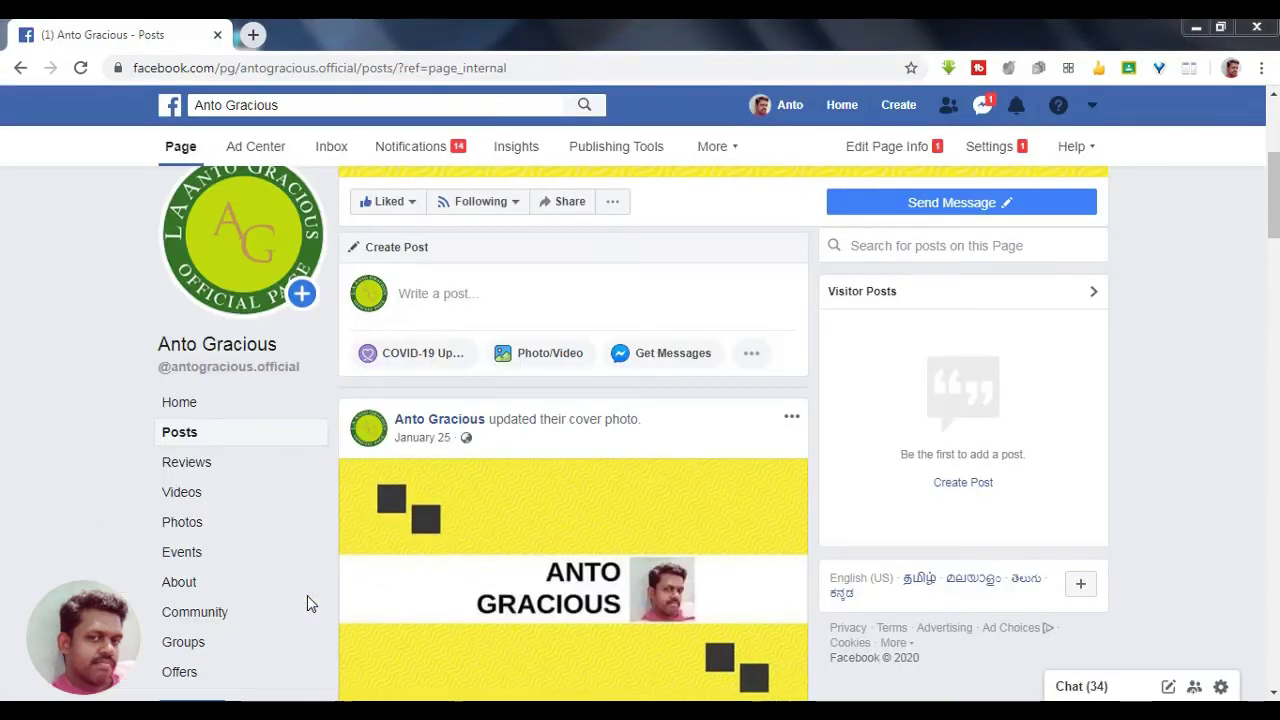
{"action": "left_click", "coordinate": [464, 294]}
{"action": "right_click", "coordinate": [464, 296]}
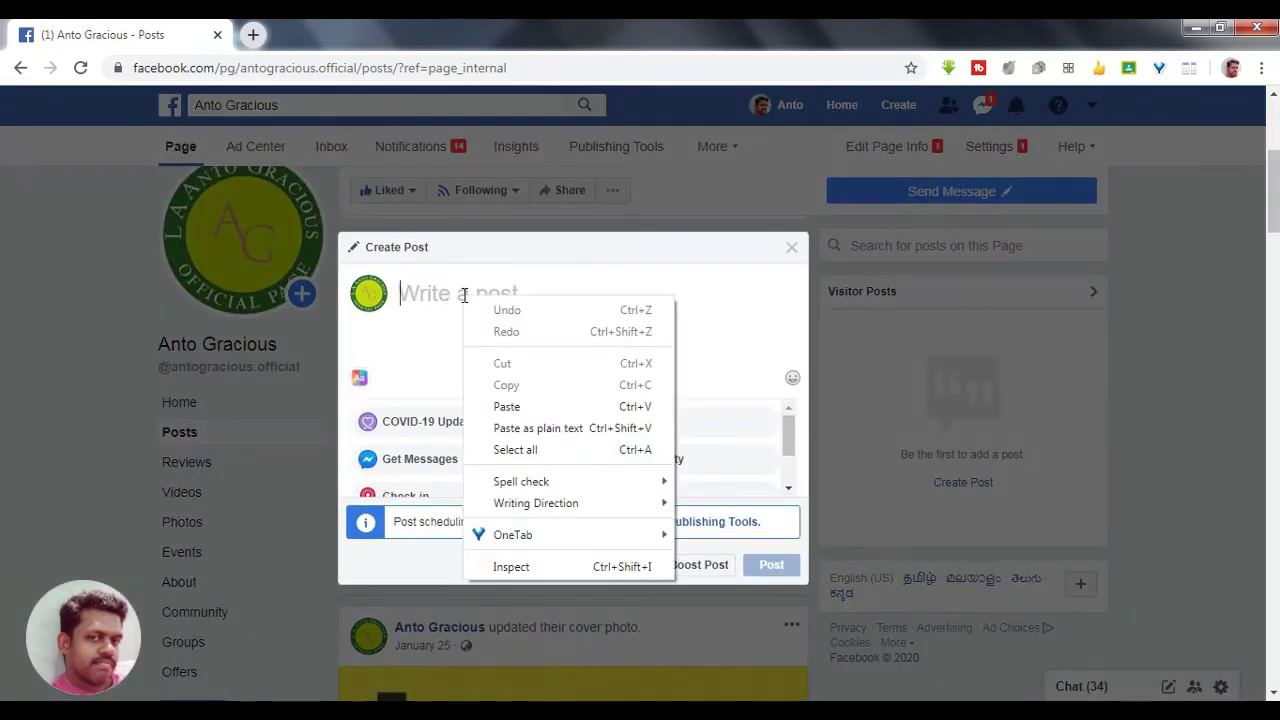
{"action": "left_click", "coordinate": [507, 407]}
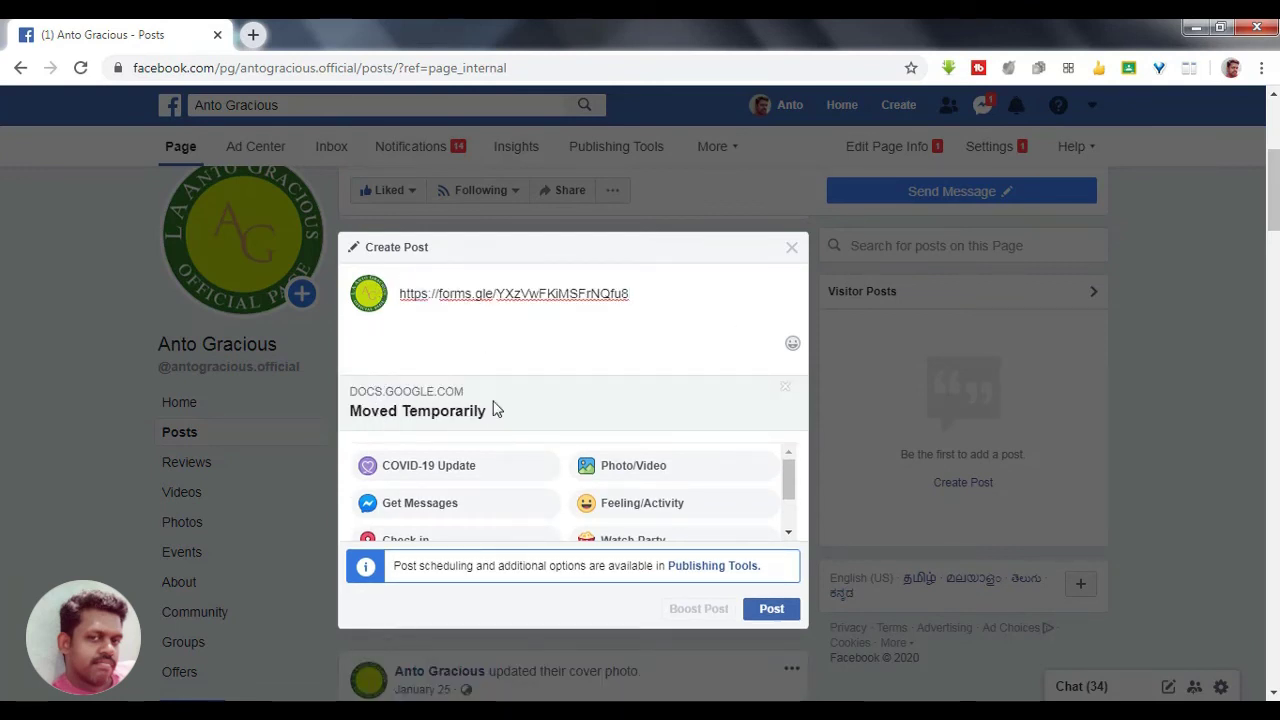
{"action": "left_click", "coordinate": [771, 612]}
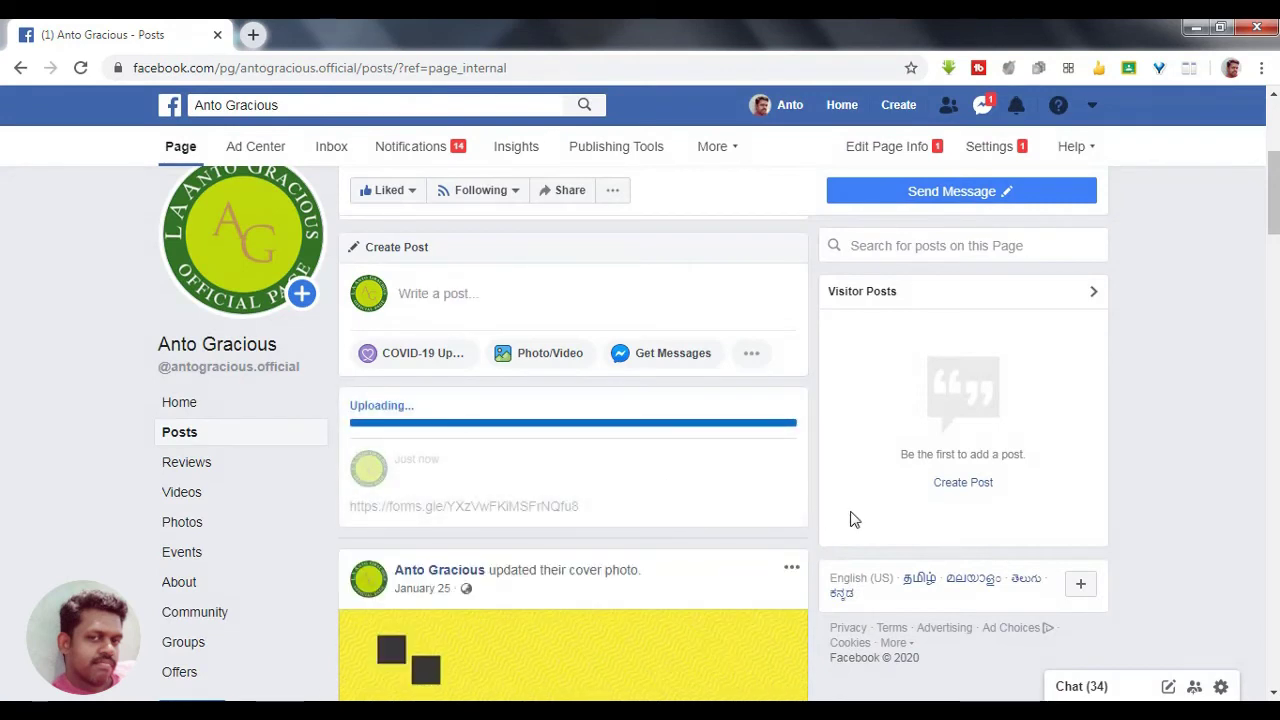
{"action": "left_click", "coordinate": [185, 436]}
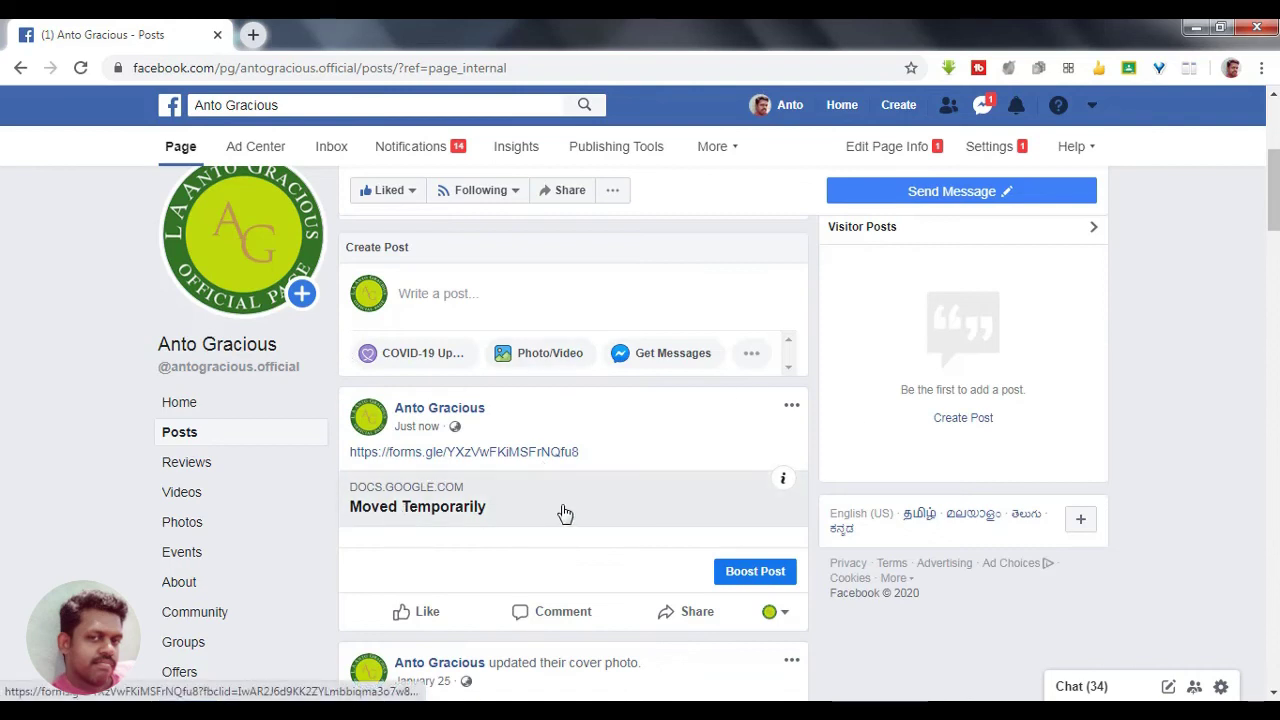
{"action": "left_click", "coordinate": [1197, 28]}
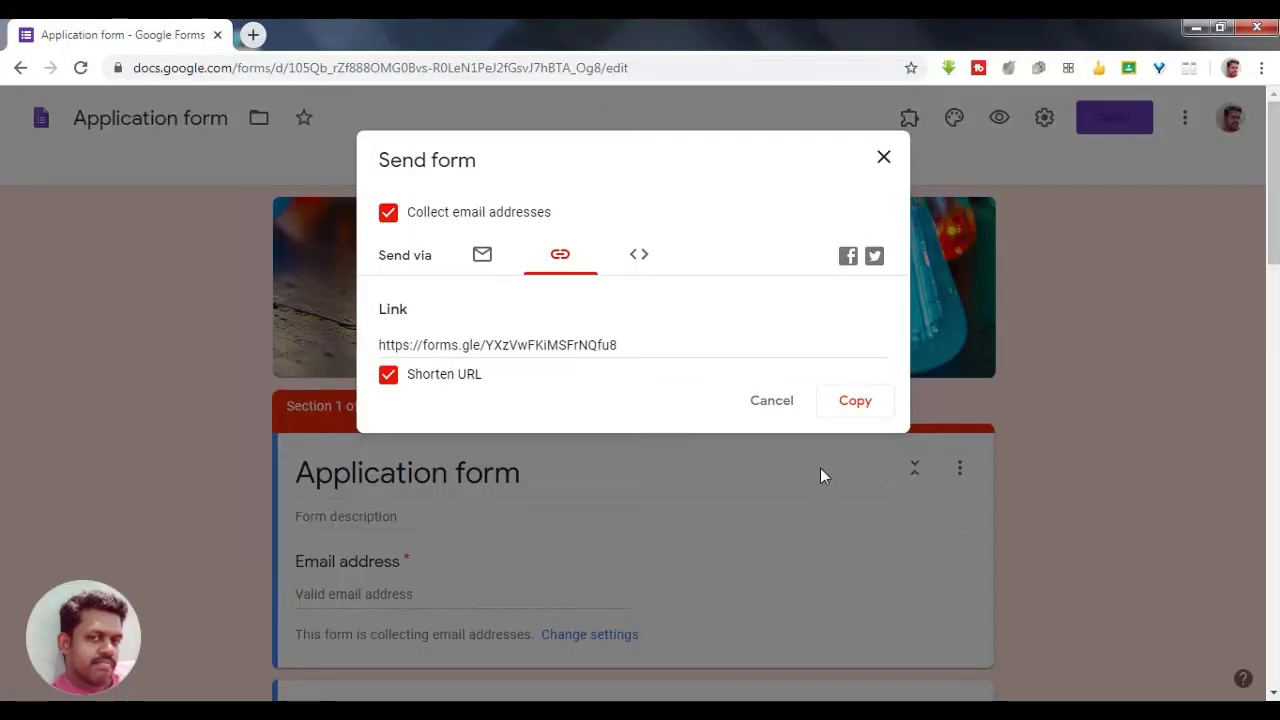
Review the form's email, link and embed HTML sending options, including the Facebook share page
{"action": "left_click", "coordinate": [481, 258]}
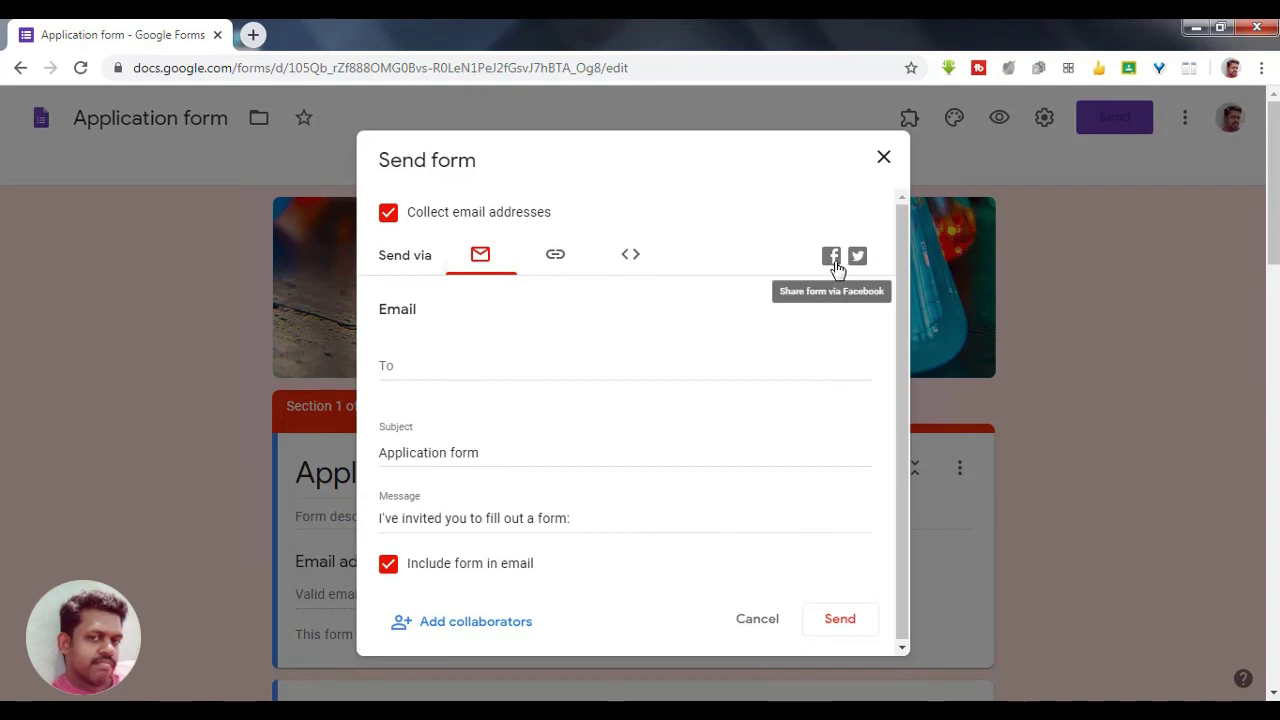
{"action": "left_click", "coordinate": [556, 262]}
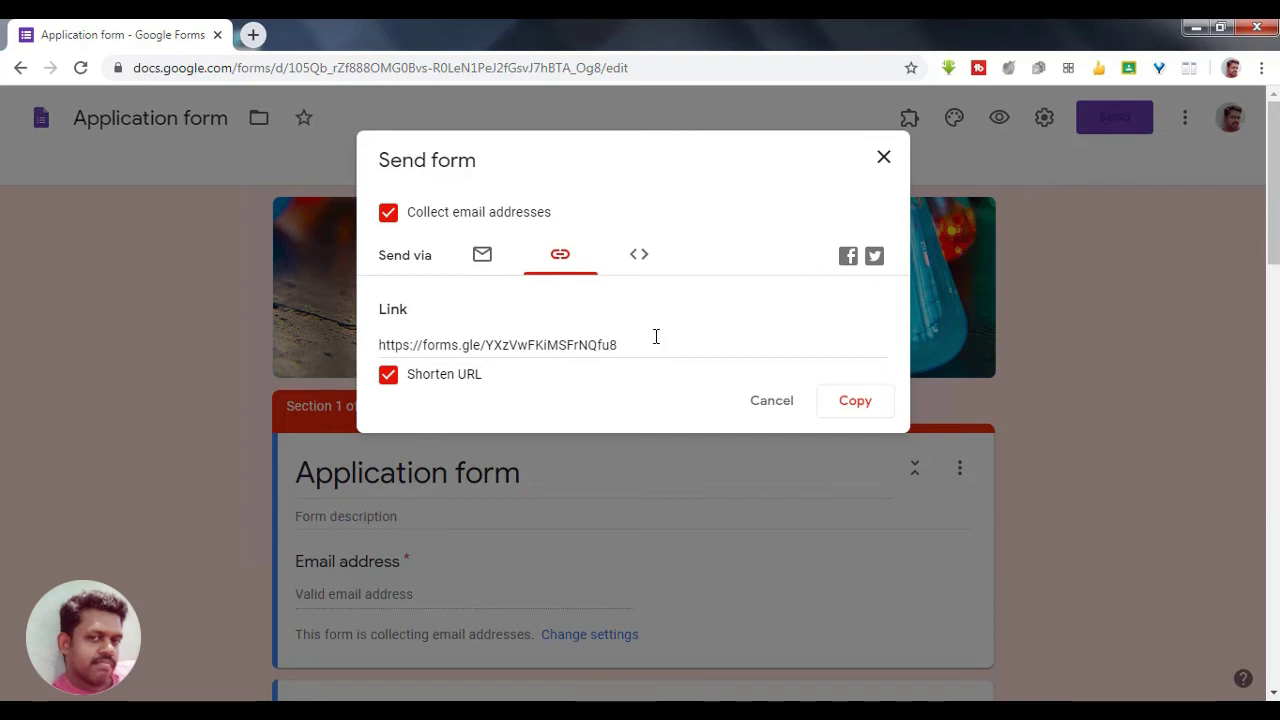
{"action": "left_click", "coordinate": [638, 262]}
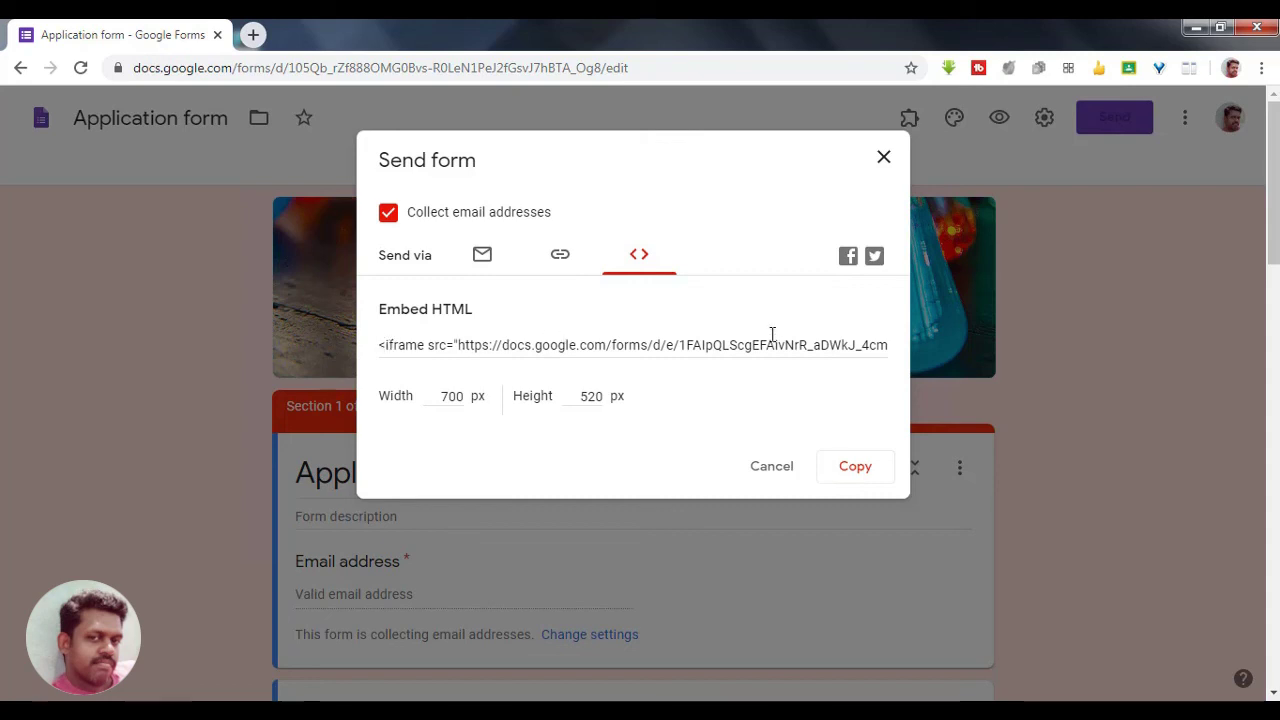
{"action": "left_click", "coordinate": [848, 257]}
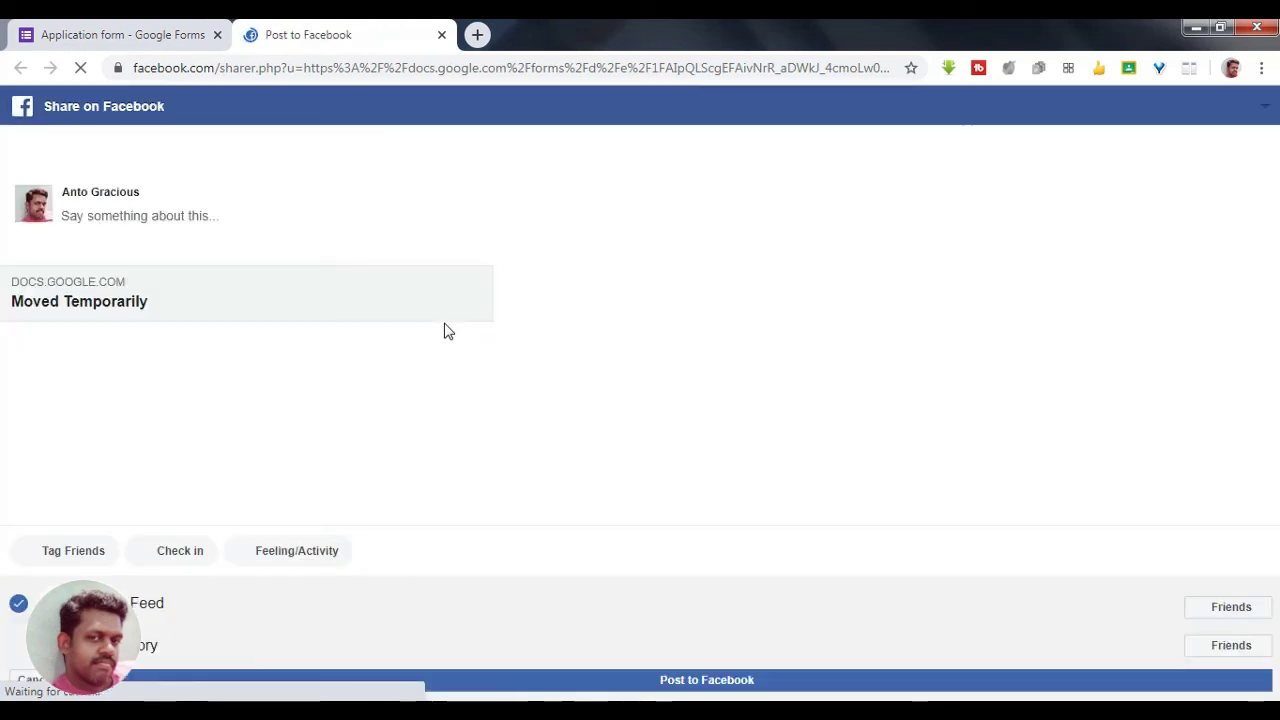
{"action": "left_click", "coordinate": [441, 35]}
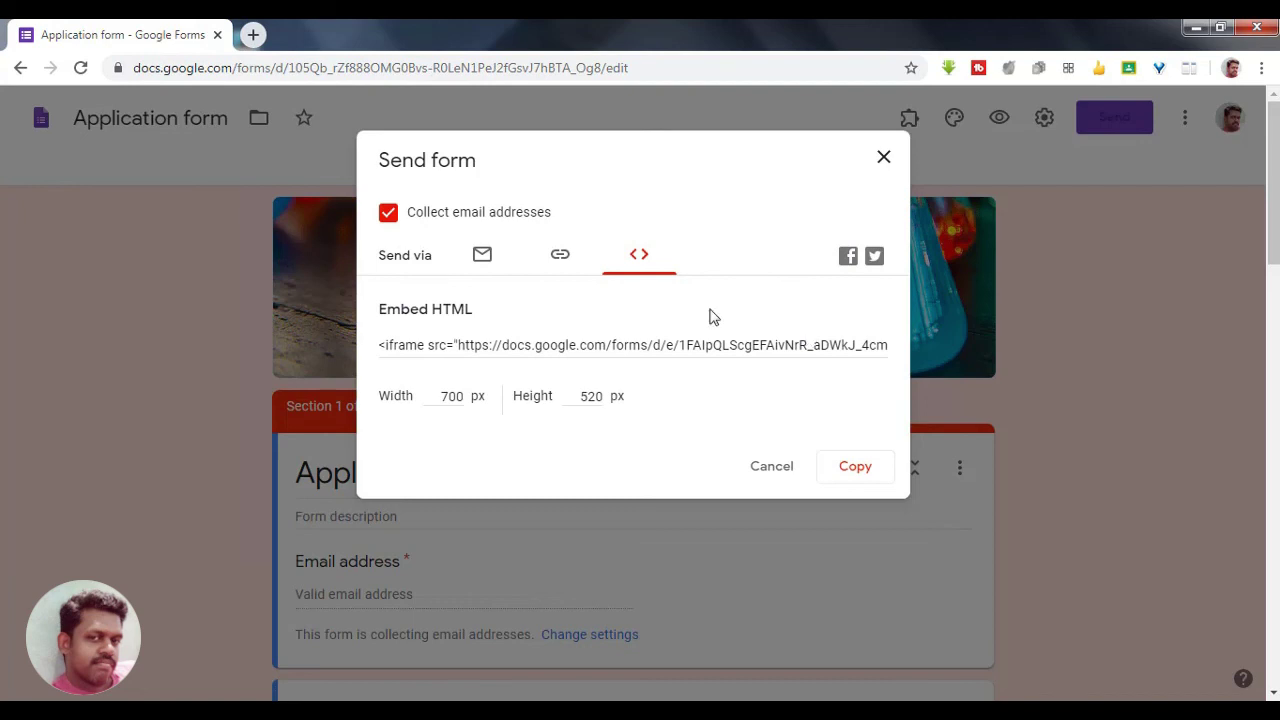
Return to the link sending option and select the form's shortened URL
{"action": "left_click", "coordinate": [560, 254]}
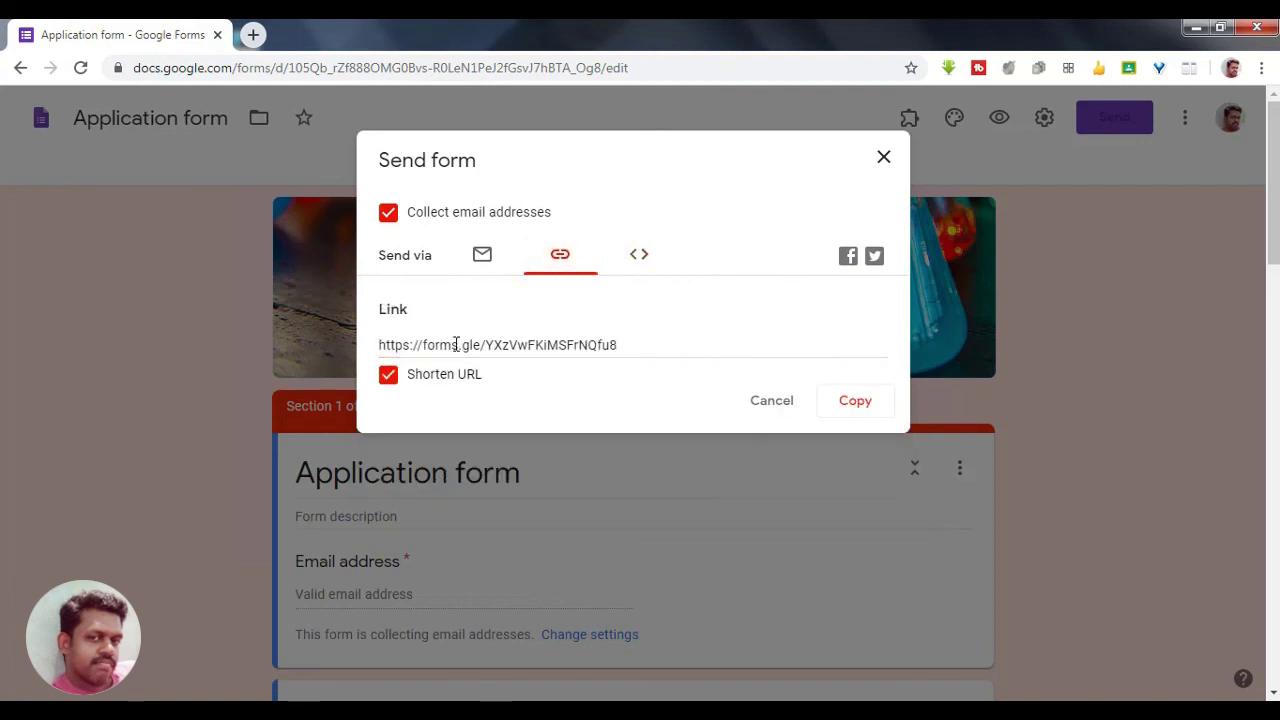
{"action": "left_click", "coordinate": [456, 344]}
{"action": "right_click", "coordinate": [457, 345]}
{"action": "left_click", "coordinate": [488, 358]}
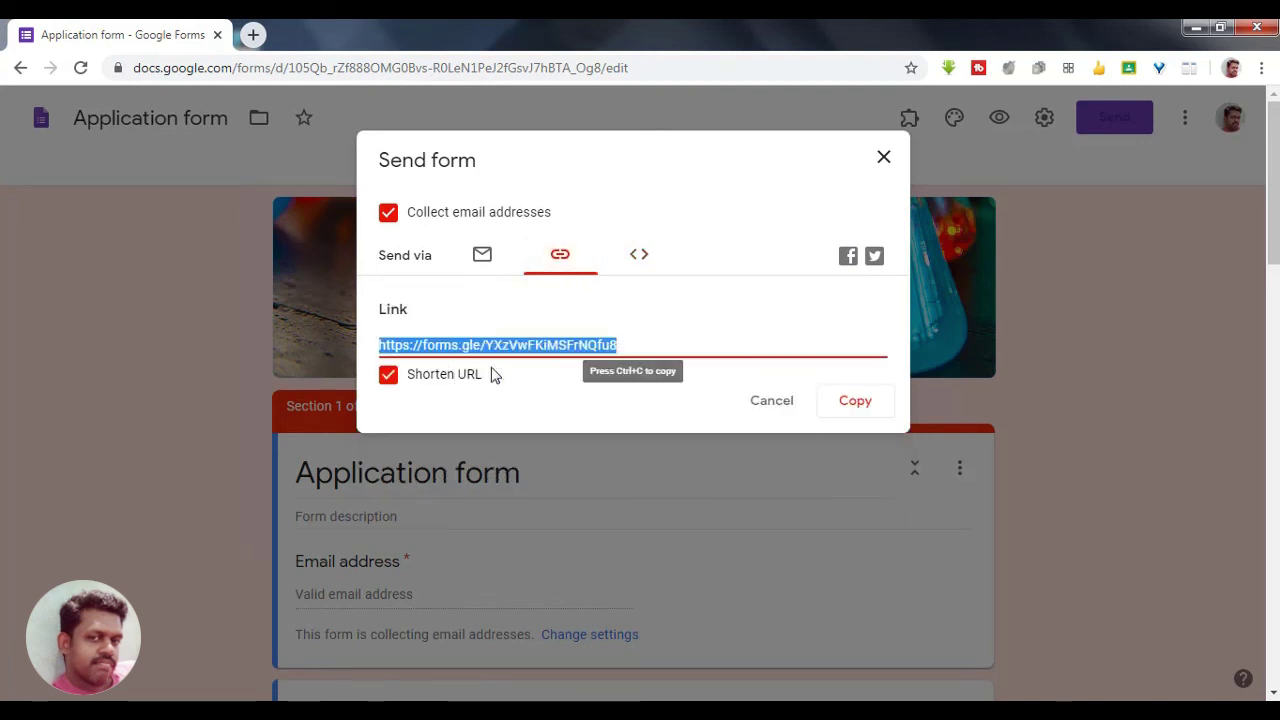
{"action": "left_click", "coordinate": [676, 343]}
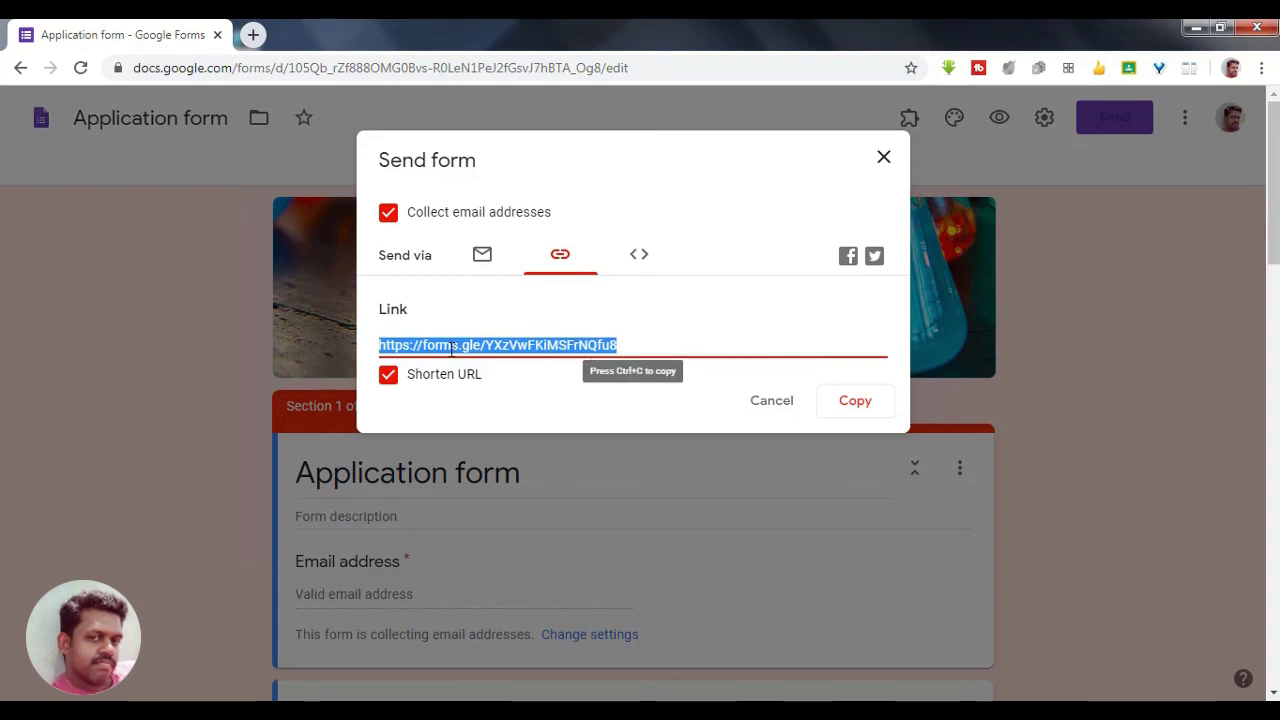